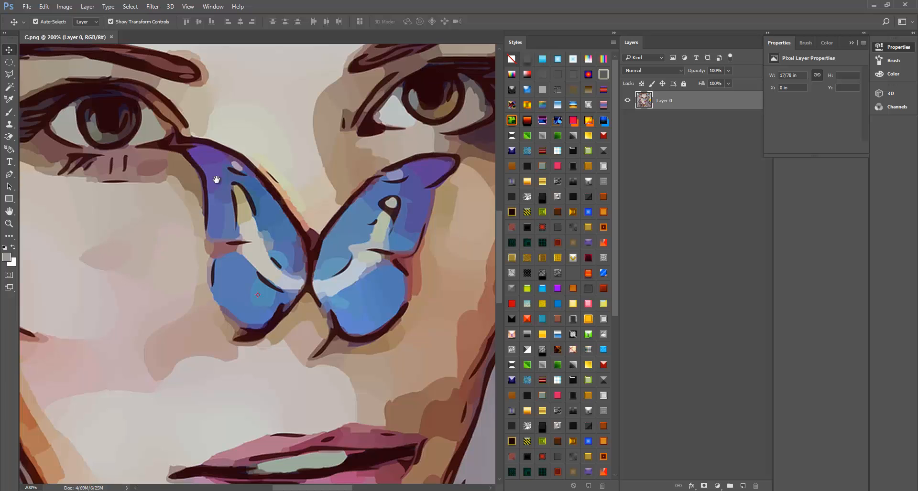
- Make an elliptical selection around the iris of the eye beside the butterfly's left wing tip and align it with the iris
left_click_drag(217, 180, 337, 307)
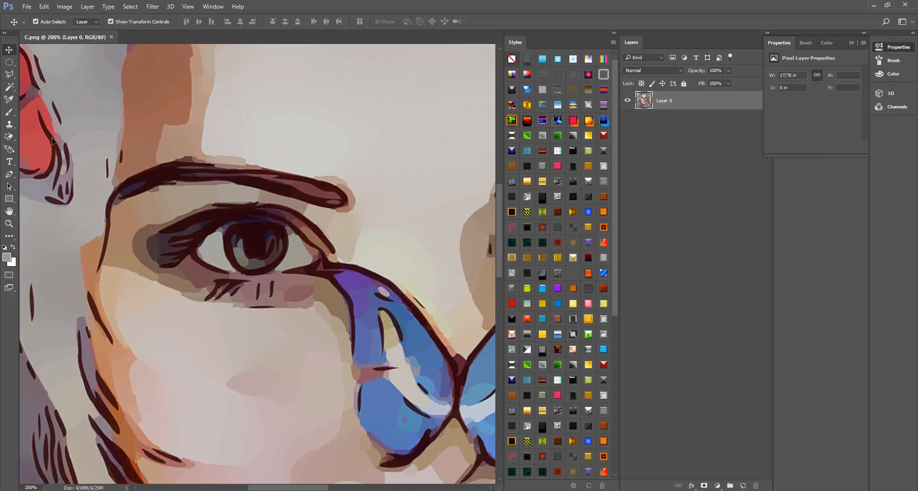
left_click(10, 63)
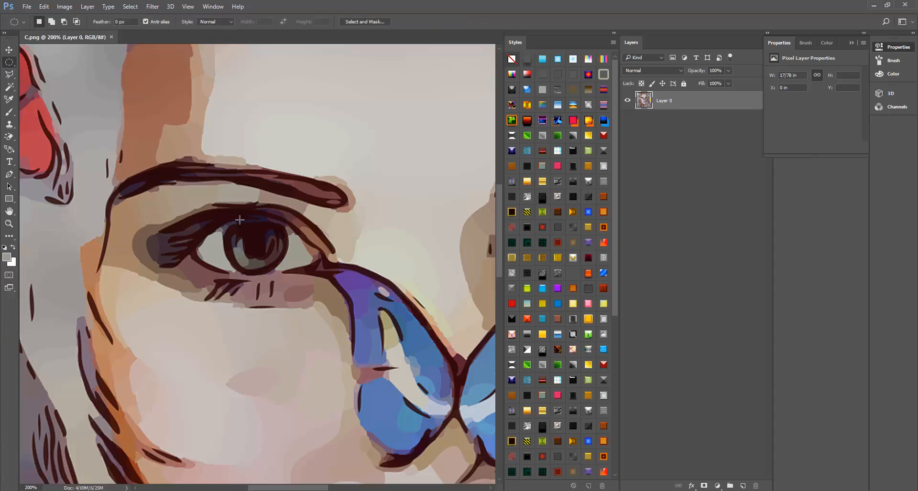
left_click_drag(241, 229, 285, 269)
left_click_drag(261, 241, 258, 244)
- Feather the iris selection by 6 pixels
left_click(130, 7)
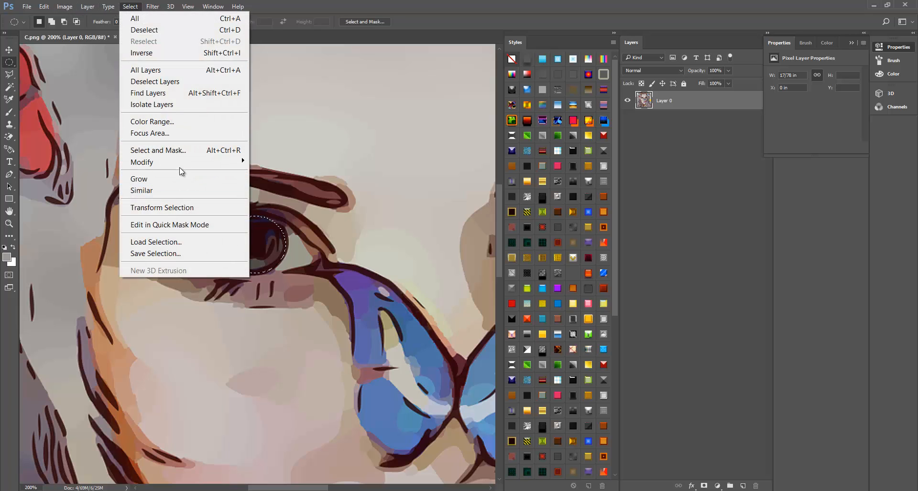
mouse_move(184, 163)
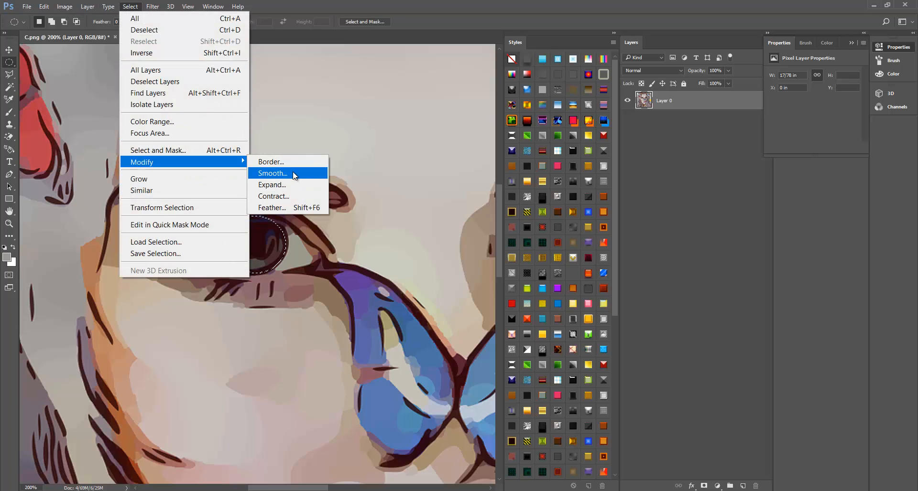
left_click(288, 206)
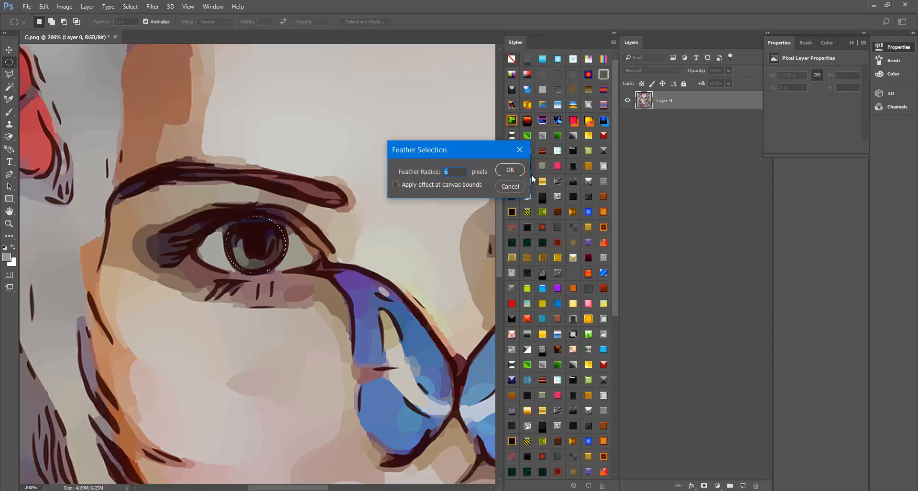
left_click(508, 171)
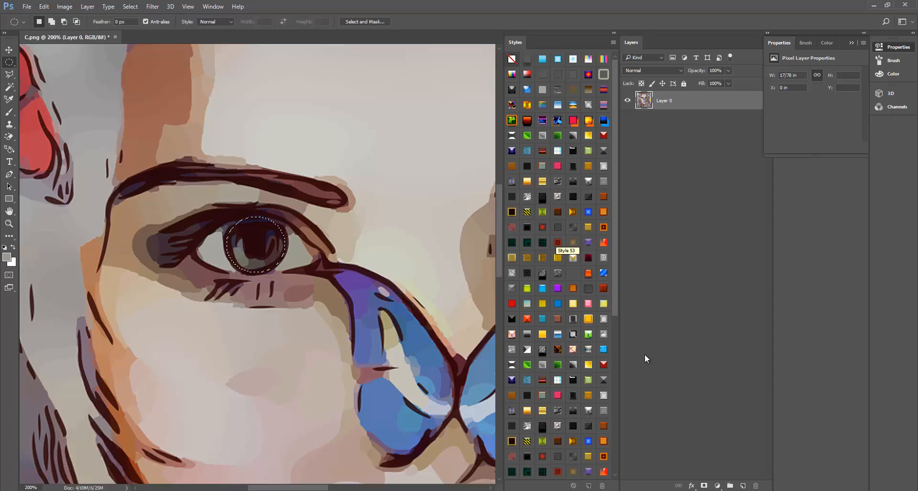
- Add an orange (#f95118) solid color fill layer over the iris selection, blended as Overlay at 91% opacity
left_click(720, 486)
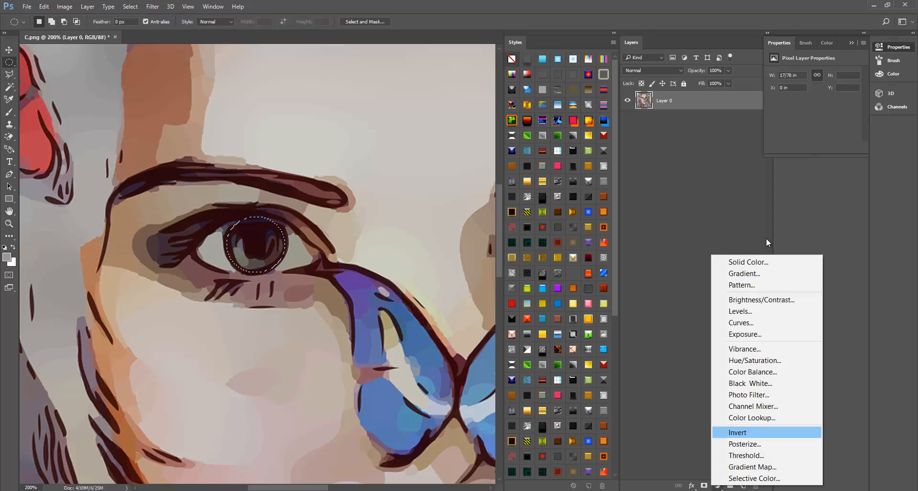
left_click(740, 256)
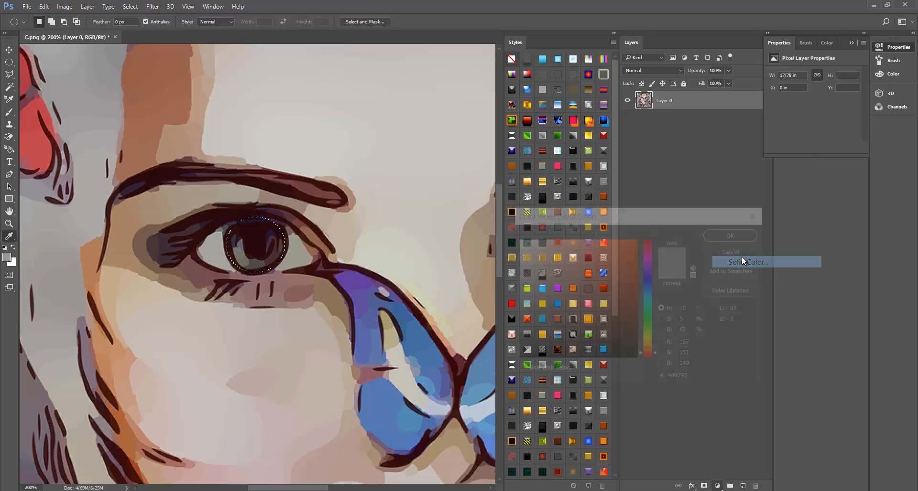
left_click(619, 245)
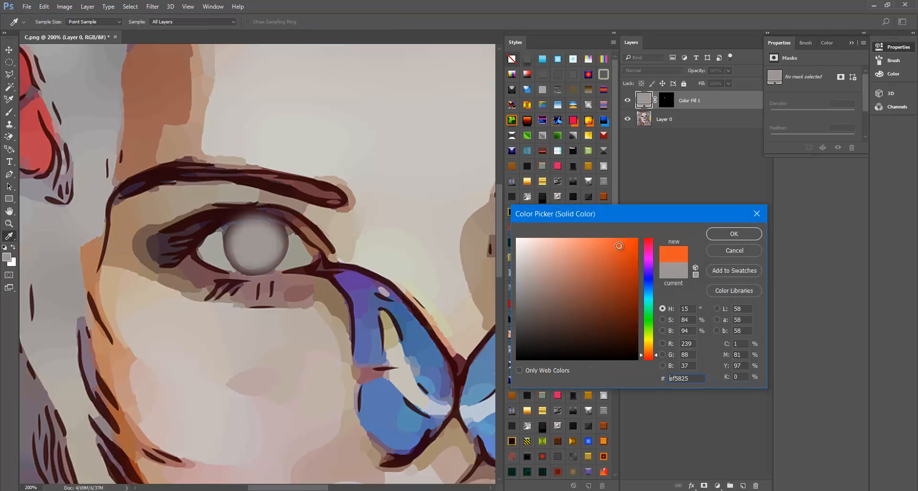
left_click(630, 244)
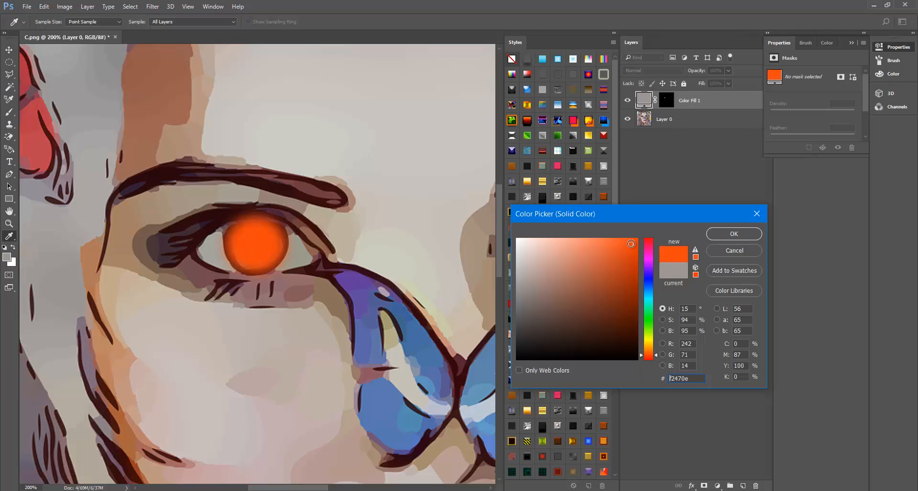
left_click_drag(626, 242, 628, 240)
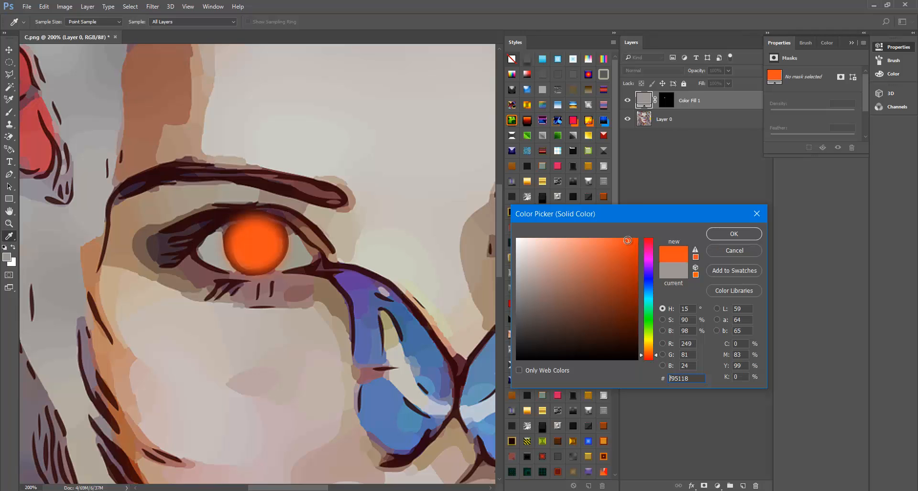
left_click(719, 236)
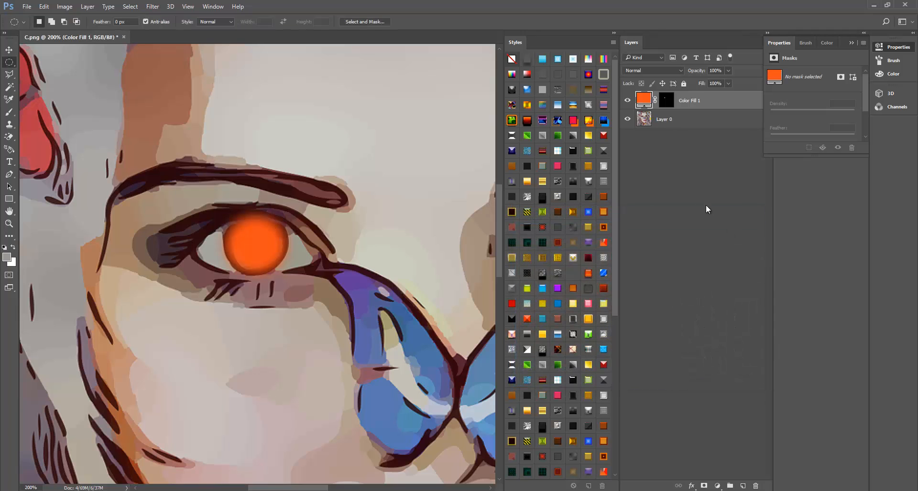
left_click(656, 71)
left_click(649, 164)
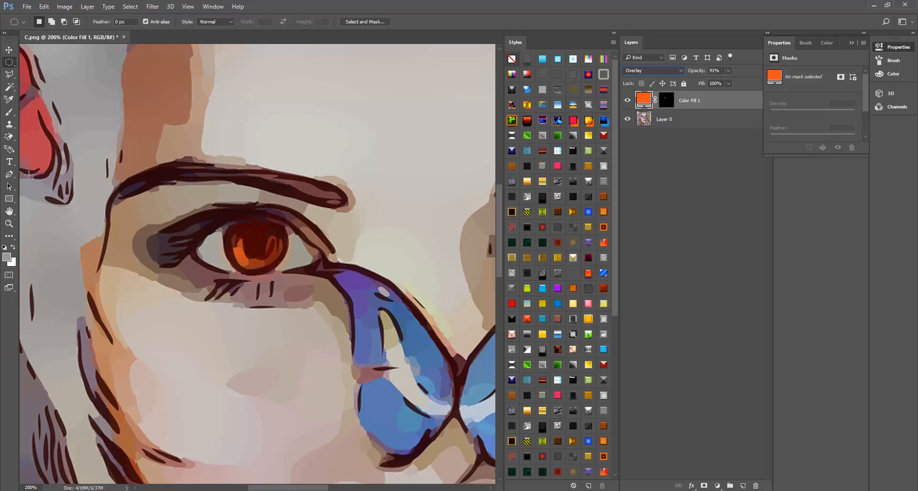
- Set up the Brush tool with a black foreground color and rasterize the orange fill layer for painting
left_click(9, 112)
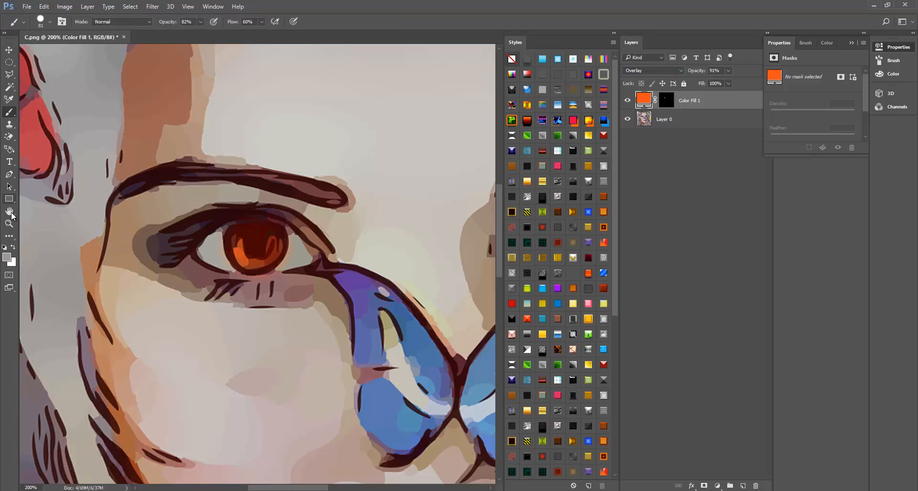
left_click(8, 258)
left_click_drag(556, 286, 504, 382)
left_click(737, 232)
left_click(260, 256)
left_click(446, 199)
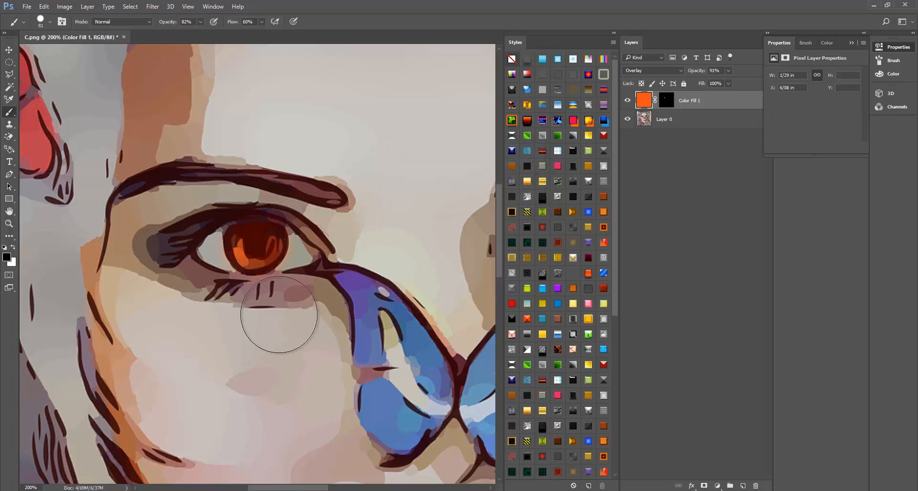
- Brush black around the edges of the orange iris on the rasterized fill layer, undoing a stray stroke
left_click_drag(279, 315, 242, 318)
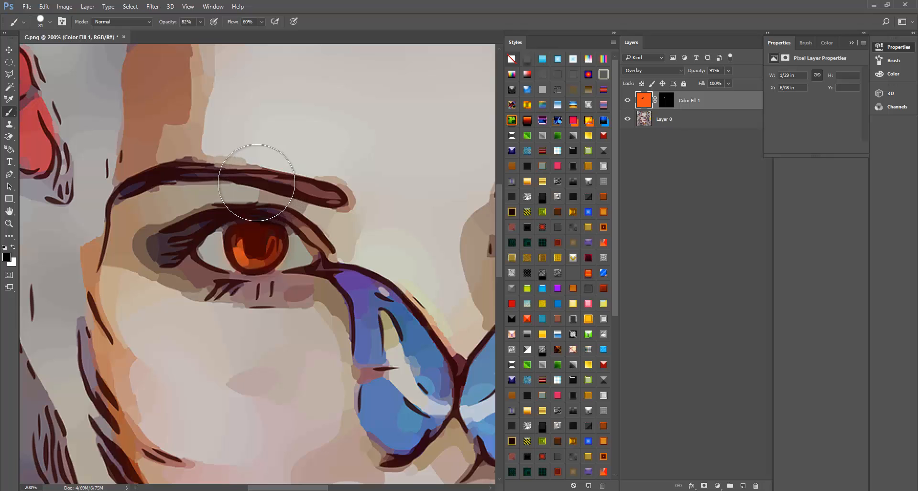
left_click_drag(276, 180, 305, 227)
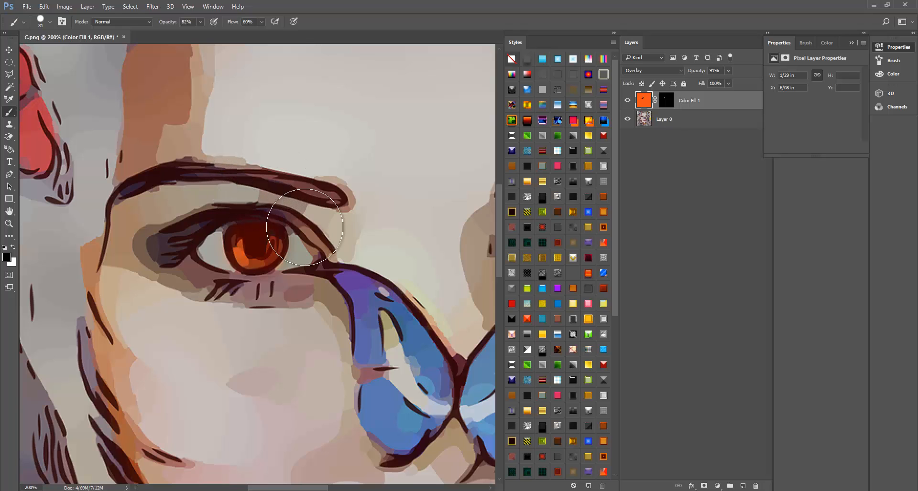
key("ctrl+z")
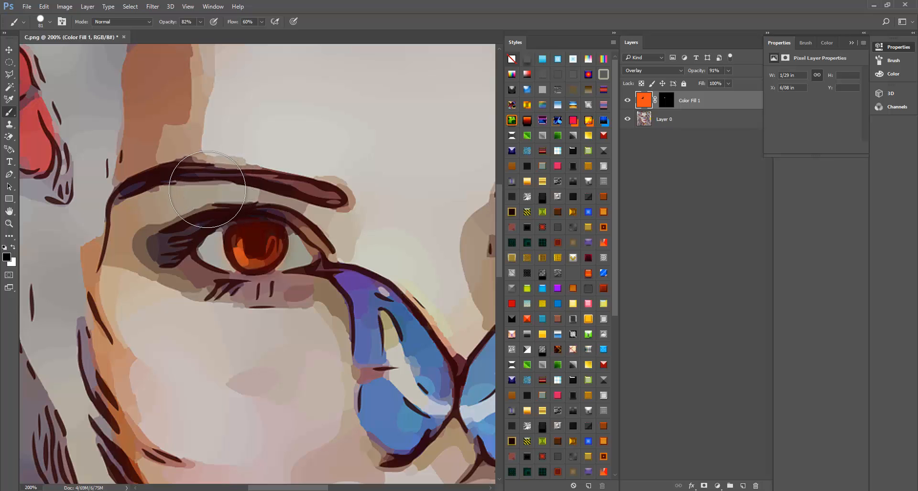
left_click_drag(207, 190, 187, 208)
- Make an elliptical selection around the iris of the other, still brown eye and nudge it into alignment
key("ctrl+minus")
key("ctrl+minus")
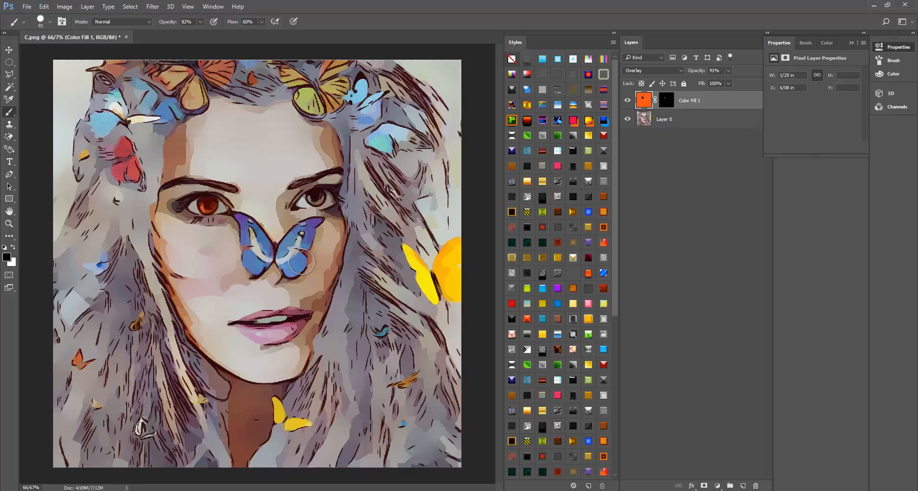
key("ctrl+plus")
key("ctrl+plus")
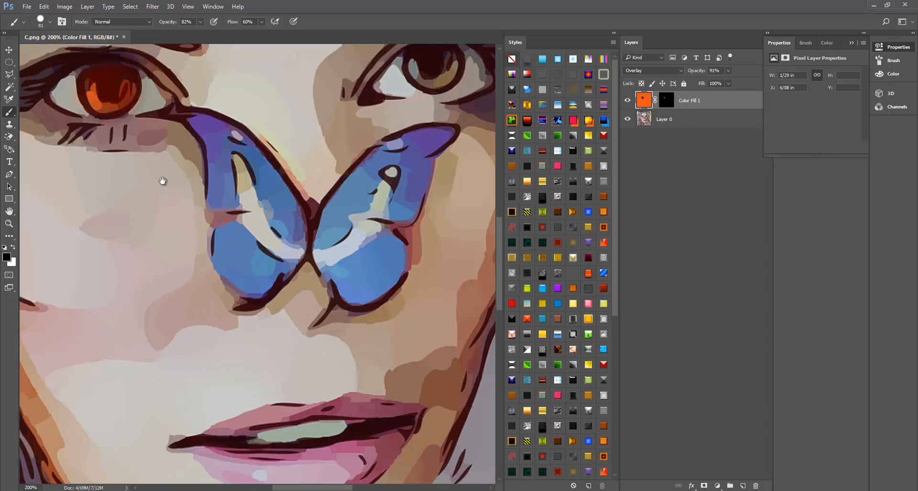
left_click_drag(163, 181, 263, 316)
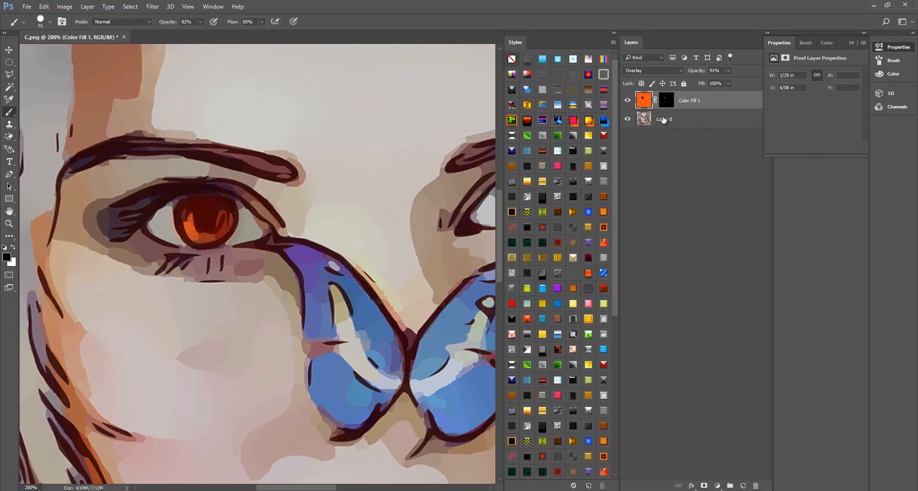
left_click(717, 486)
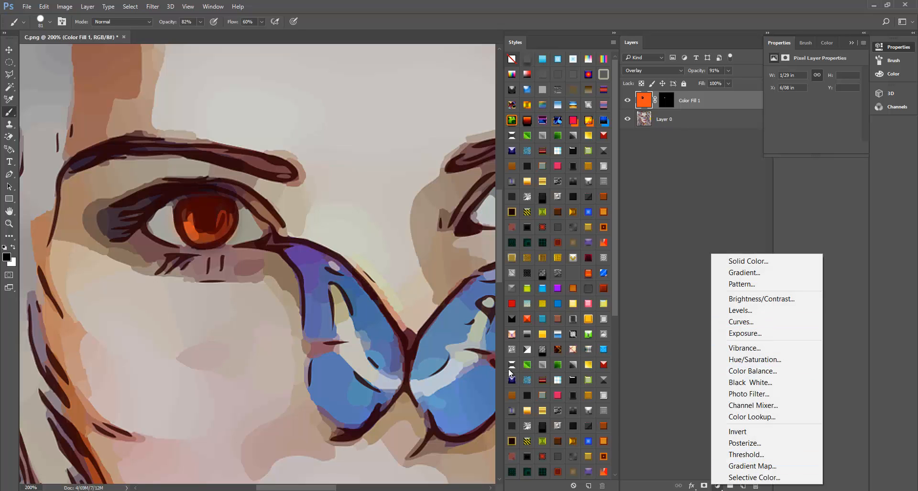
left_click(317, 489)
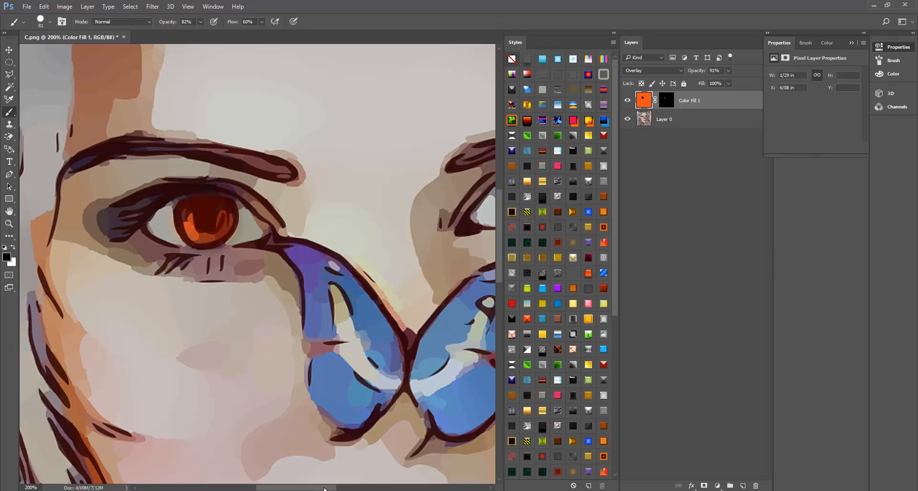
left_click_drag(324, 489, 353, 490)
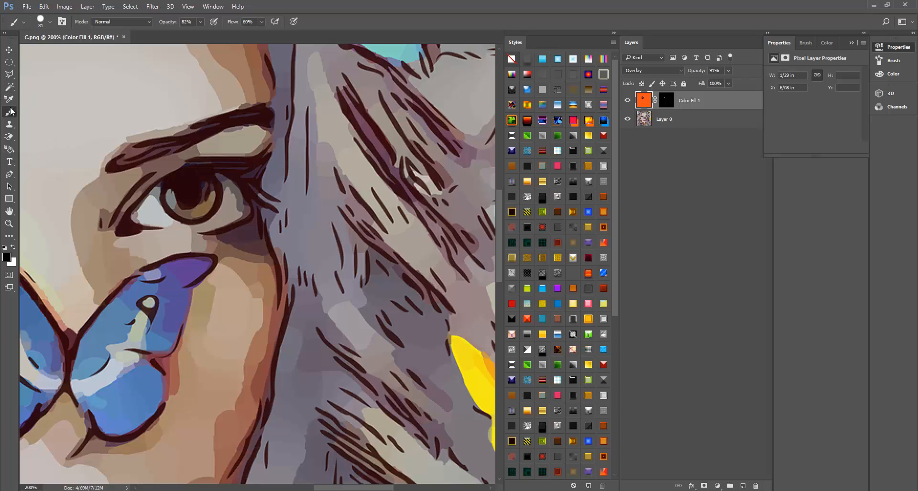
left_click(9, 63)
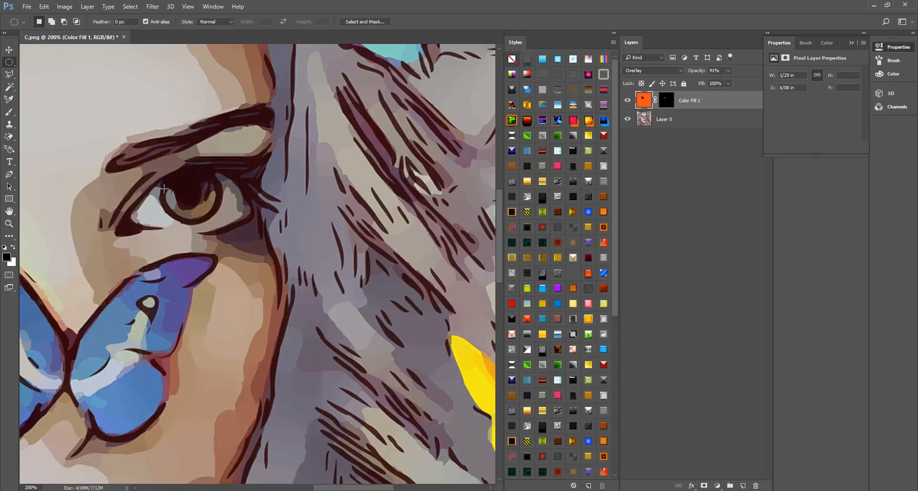
left_click_drag(166, 164, 223, 221)
left_click(9, 49)
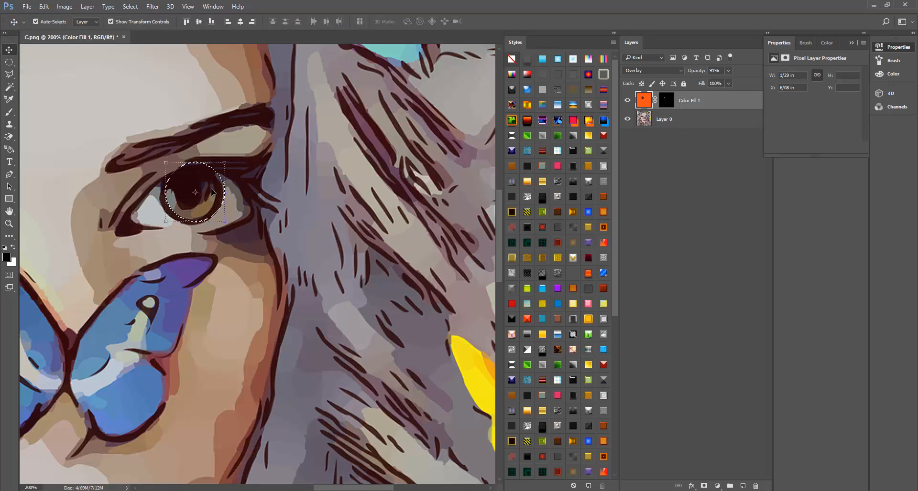
left_click_drag(212, 192, 208, 194)
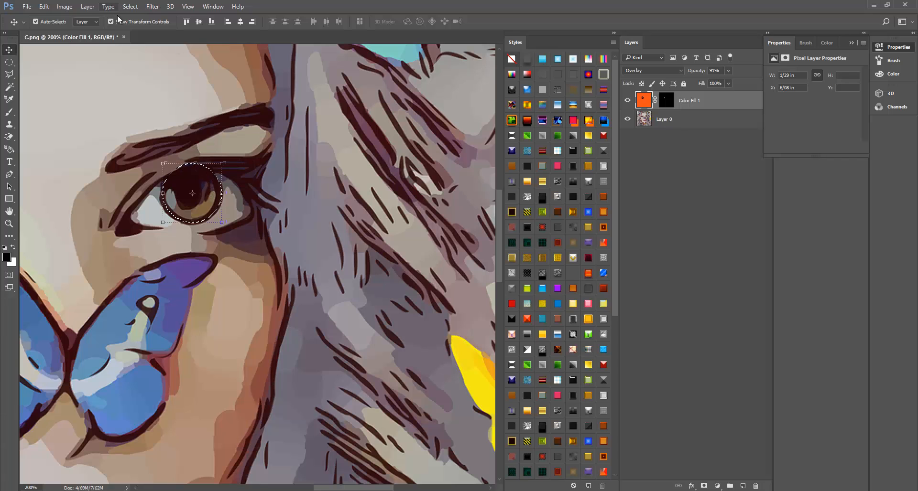
left_click(130, 6)
mouse_move(196, 163)
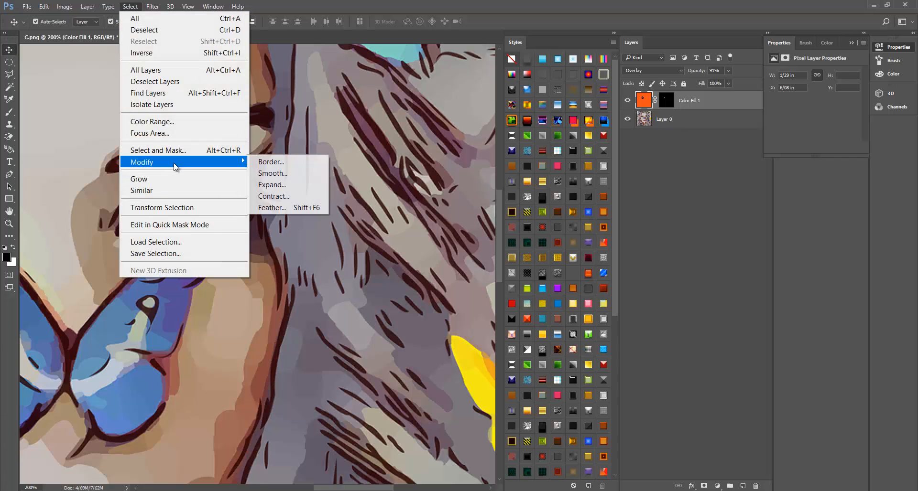
left_click(291, 164)
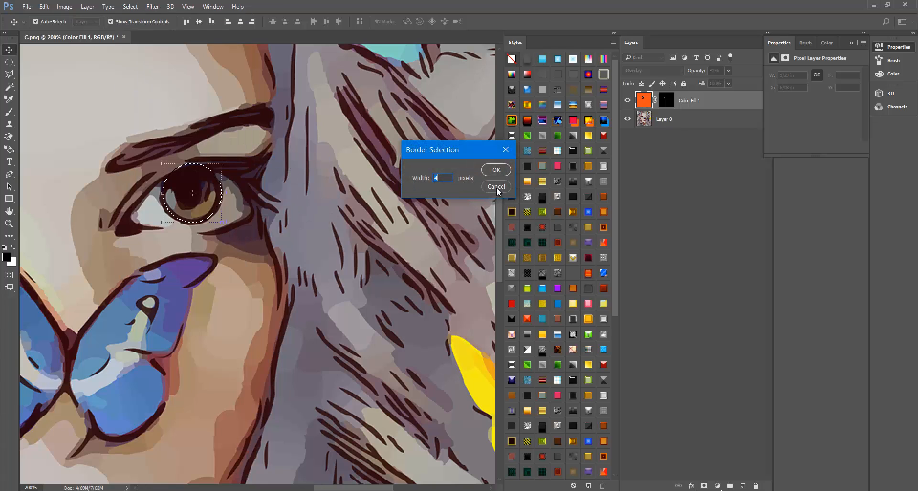
left_click(496, 187)
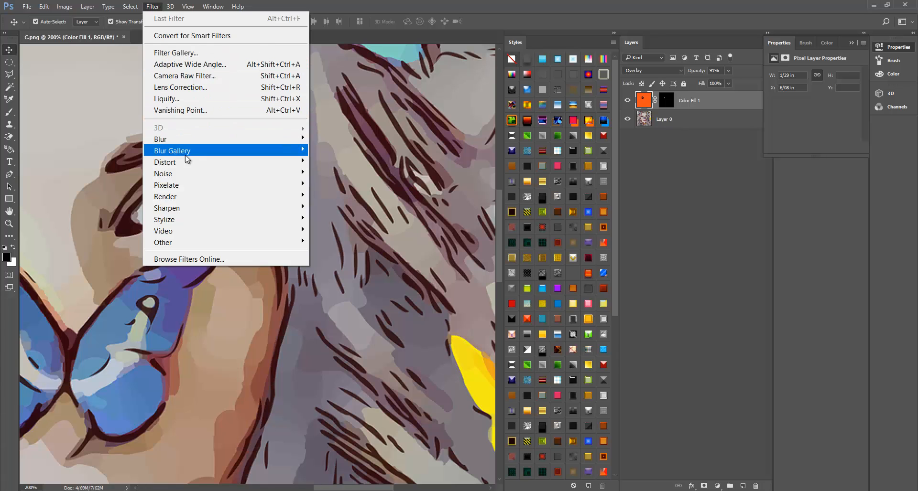
- Feather the selection around the brown iris by 6 pixels
mouse_move(130, 7)
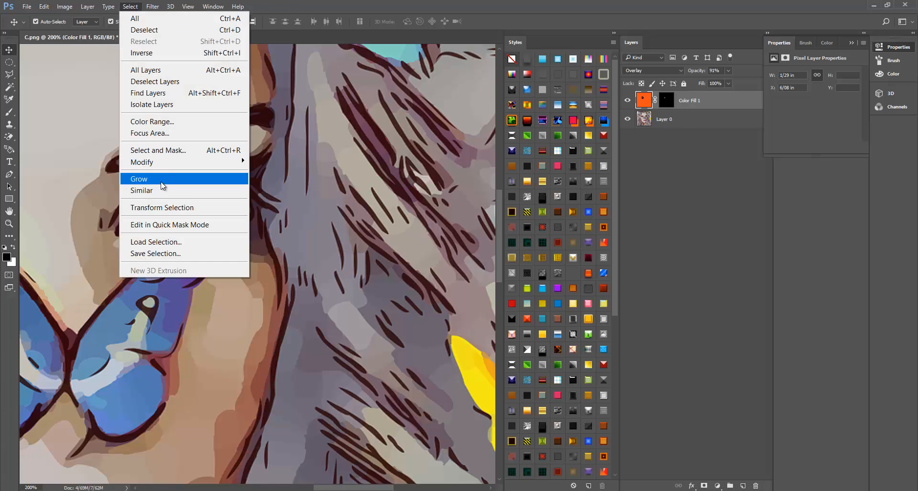
mouse_move(161, 165)
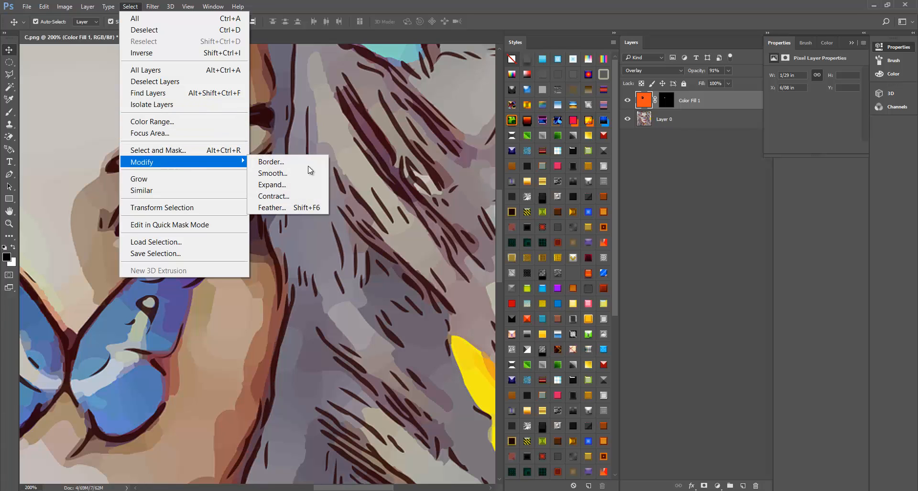
left_click(268, 207)
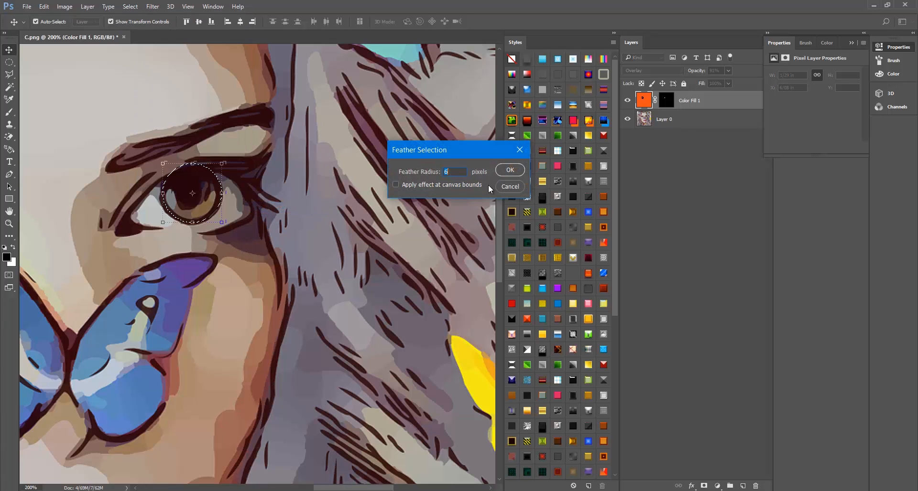
left_click(510, 170)
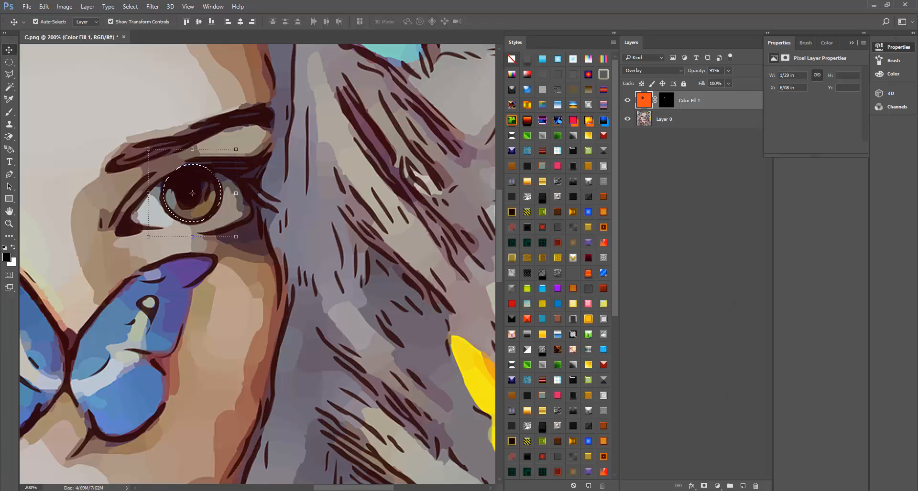
- Add a bright red solid color fill over the feathered iris selection, with 89% opacity and the Overlay blend mode
left_click(717, 485)
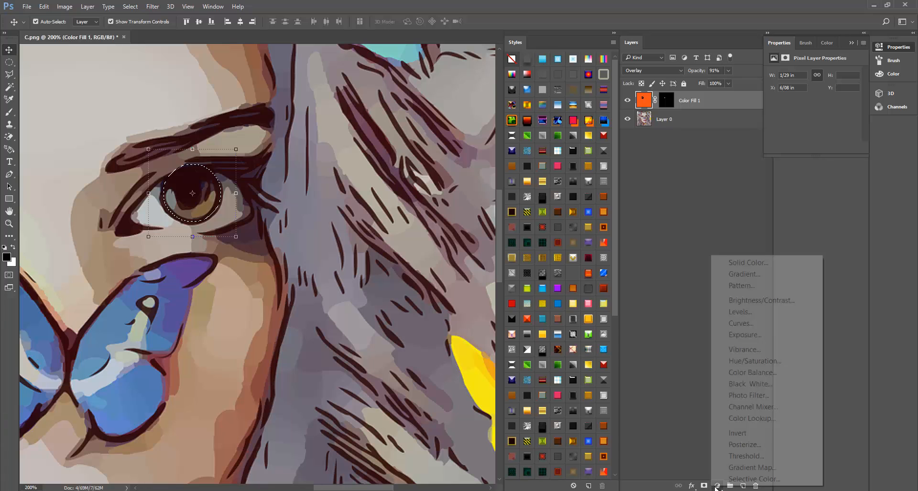
left_click(756, 260)
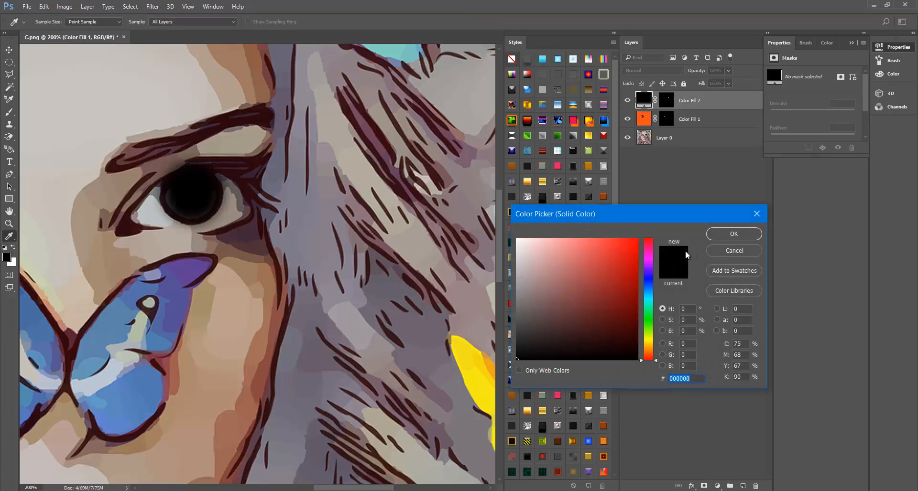
left_click_drag(607, 251, 660, 239)
left_click(733, 234)
key("v")
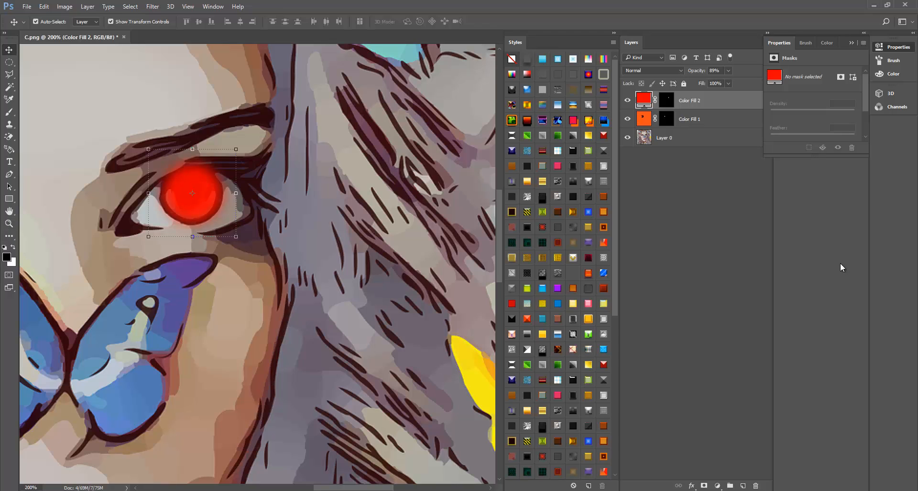
left_click(663, 74)
left_click(643, 173)
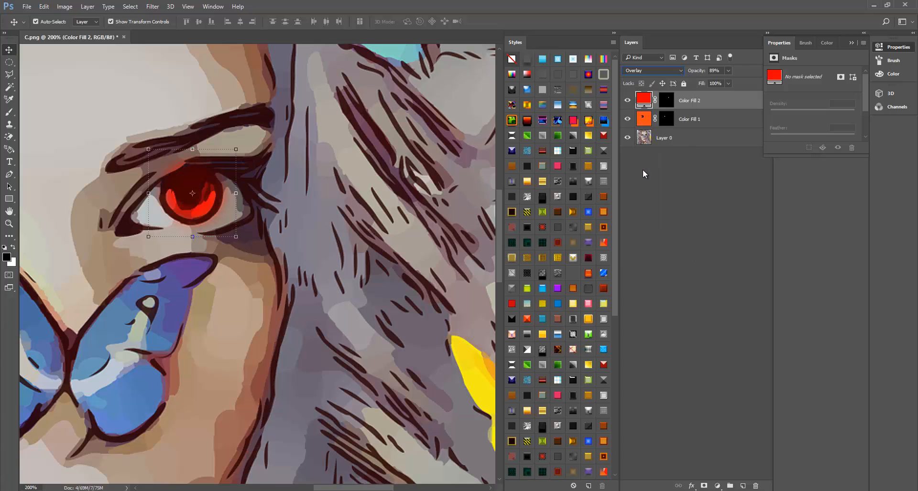
- Switch to the Brush tool and rasterize the red fill layer for painting
left_click(9, 114)
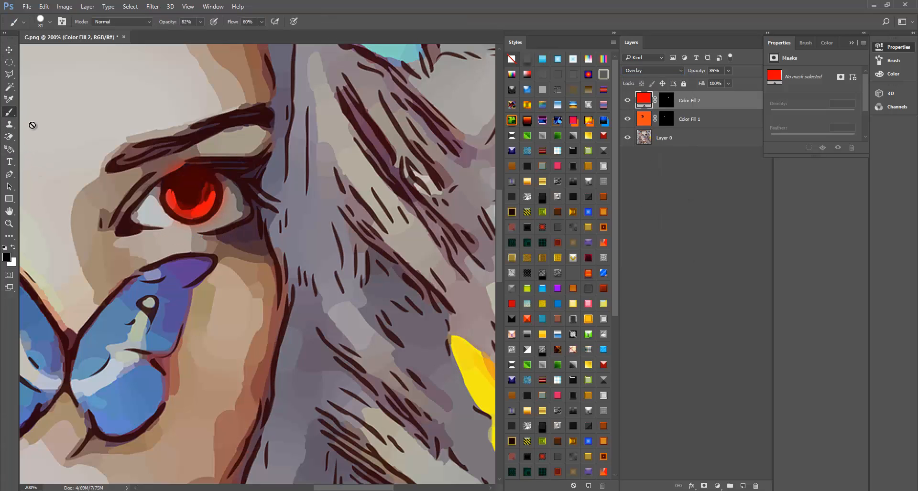
left_click(179, 196)
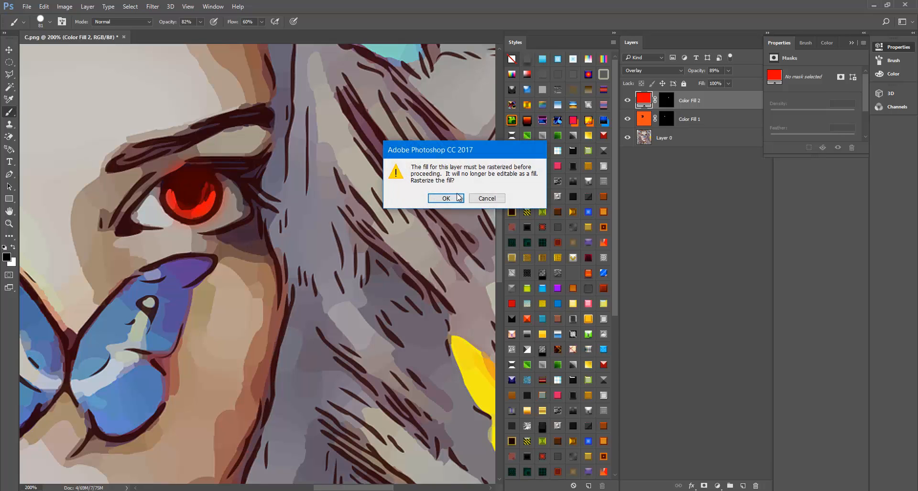
left_click(438, 199)
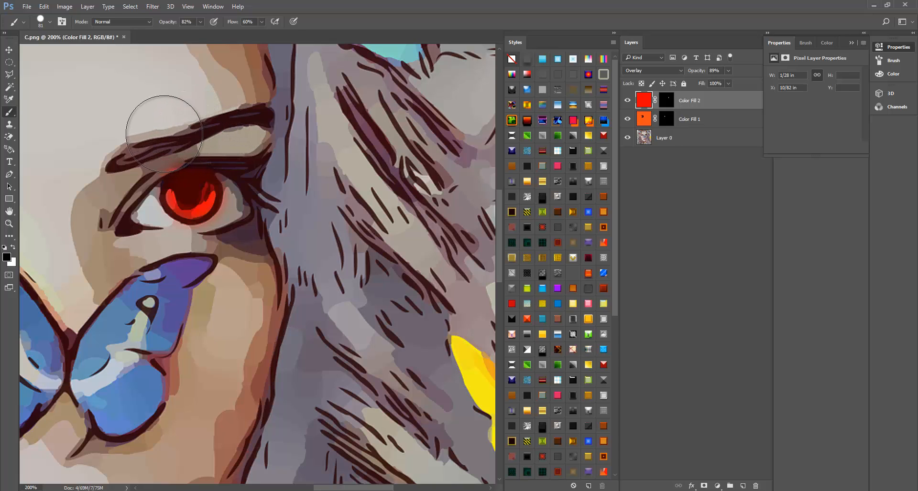
- Brush black around the upper edges of the red iris on the rasterized fill layer, undoing a stray stroke
mouse_move(145, 143)
left_mouse_down()
mouse_move(146, 134)
mouse_move(115, 177)
left_mouse_up()
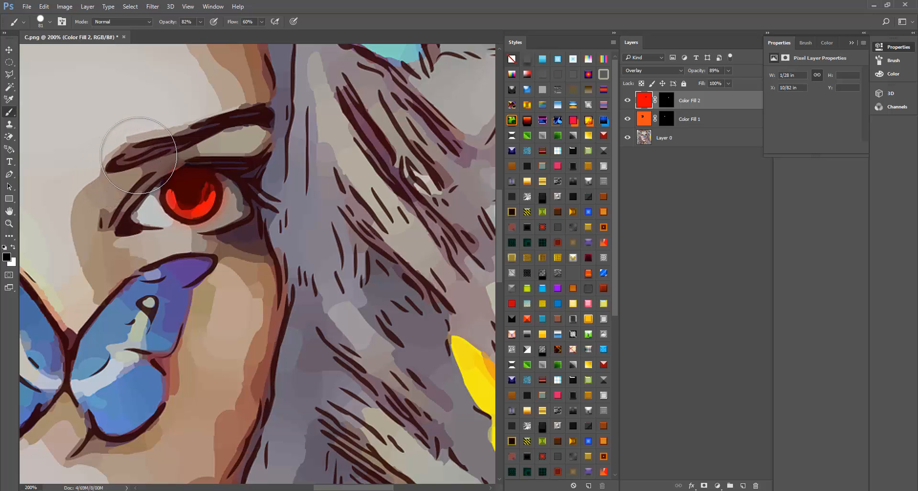
mouse_move(147, 151)
left_mouse_down()
mouse_move(196, 148)
mouse_move(270, 170)
left_mouse_up()
key("ctrl+z")
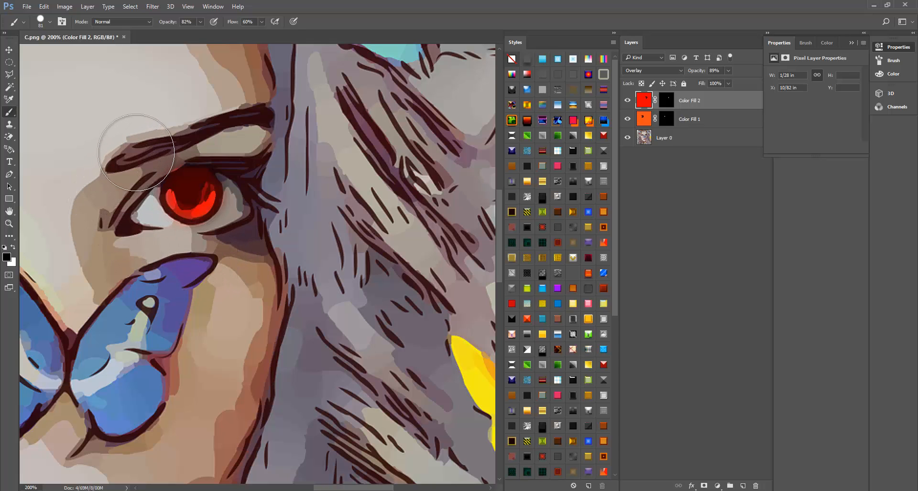
left_click_drag(148, 147, 194, 131)
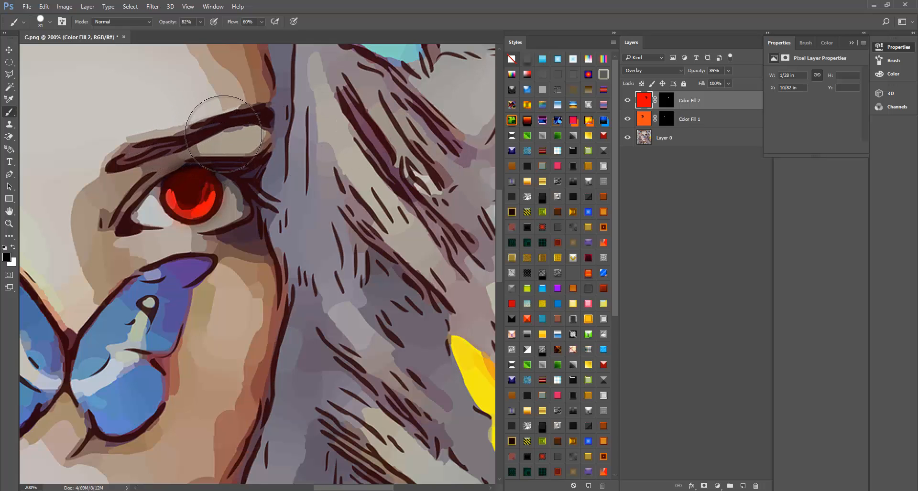
- Lower the red fill layer's opacity to 60% and show both eyes at 100% zoom
key("alt")
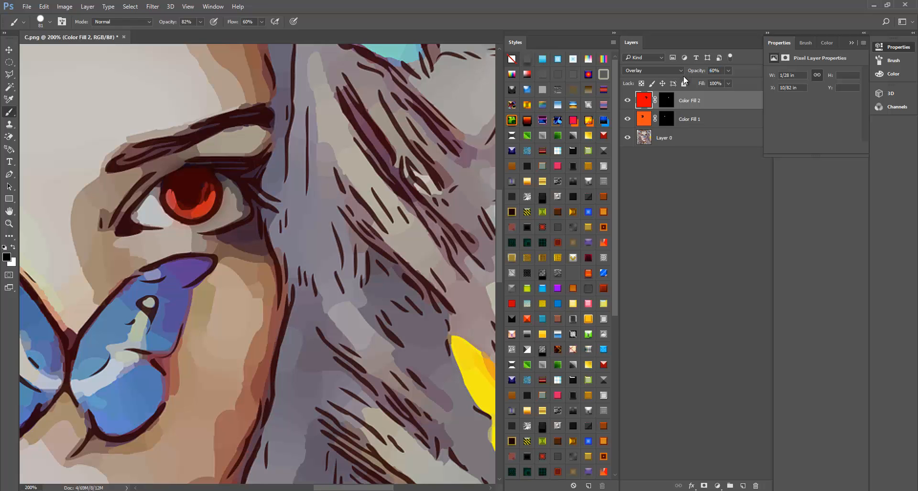
key("ctrl+minus")
key("ctrl+minus")
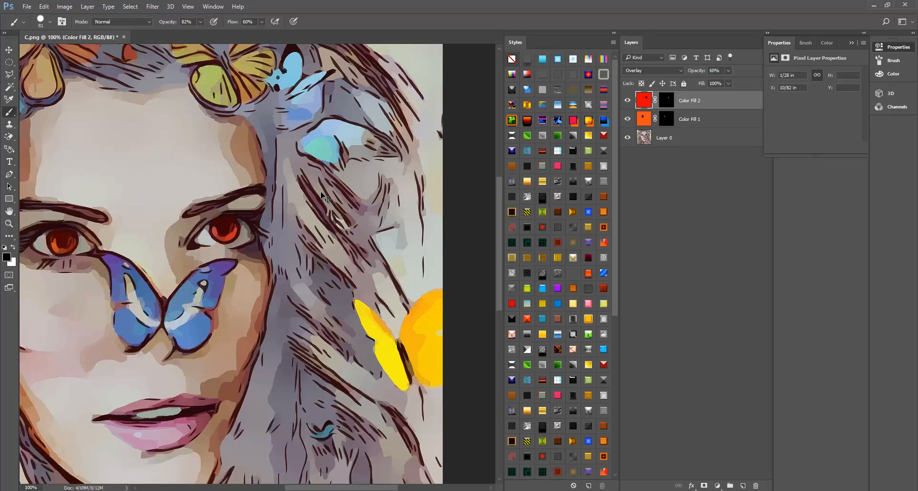